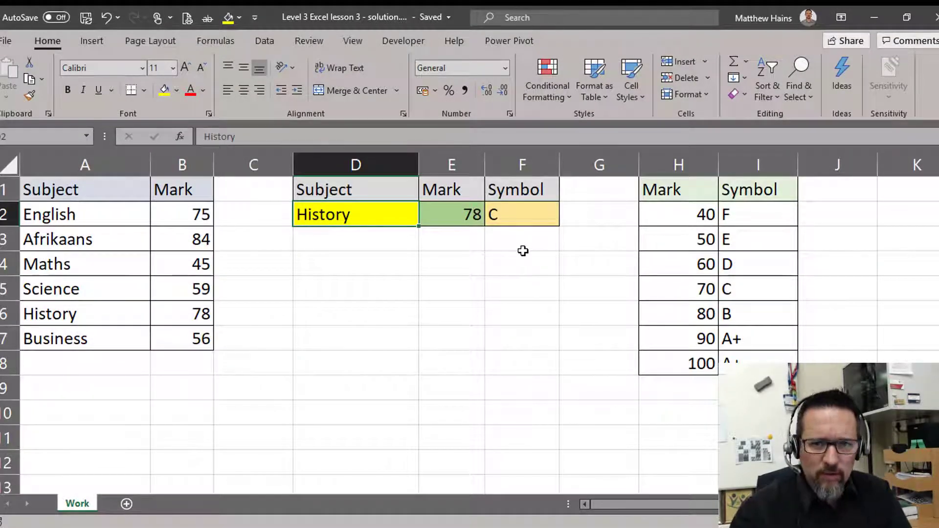
# - Delete the History entry from D2 so the Mark and Symbol cells show #N/A
pyautogui.click(353, 255)
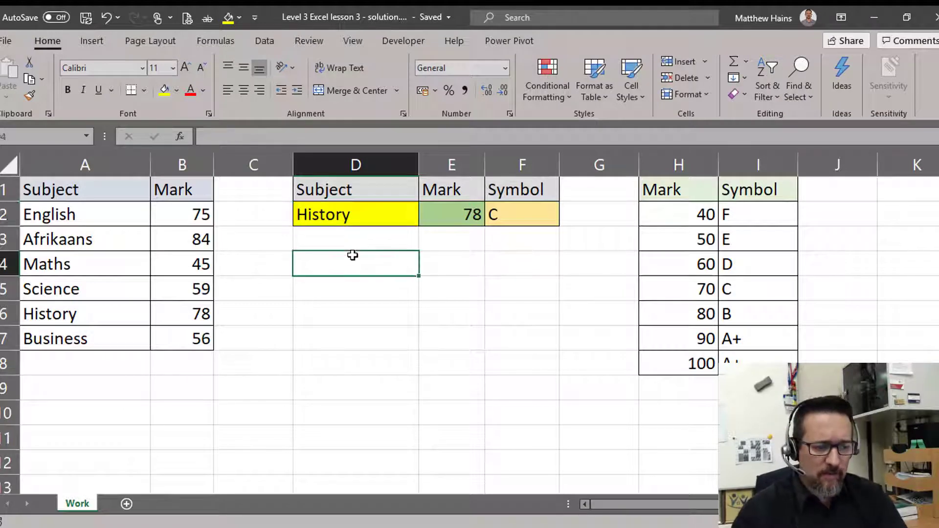
pyautogui.click(359, 217)
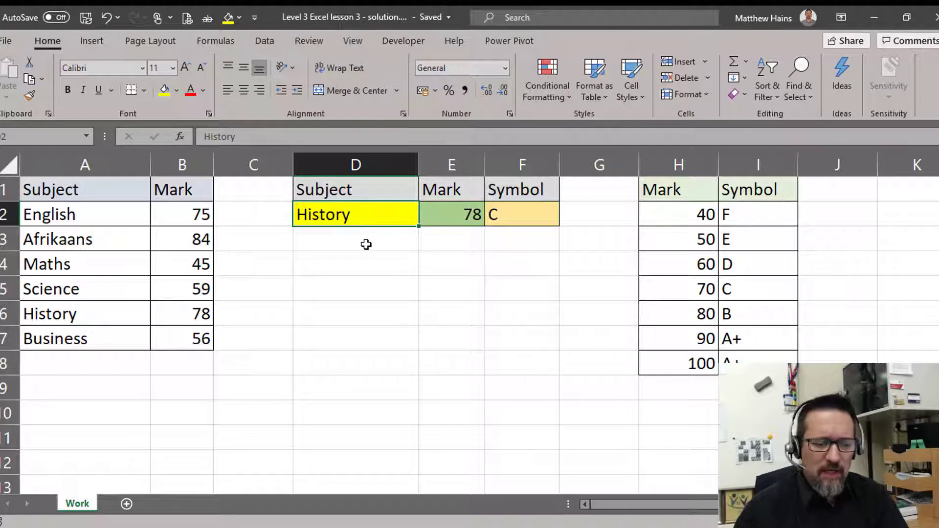
pyautogui.press('Delete')
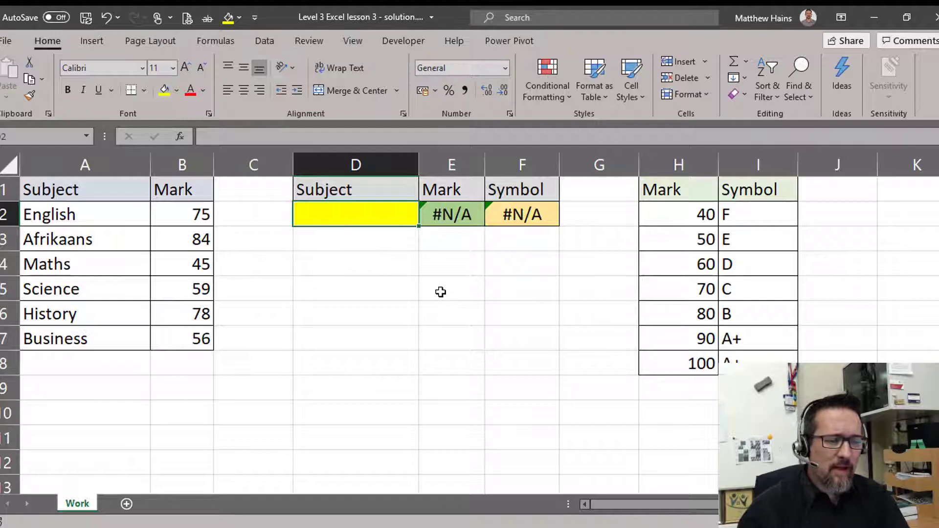
# - Start a Data Validation rule for D2 with Allow set to List
pyautogui.click(272, 44)
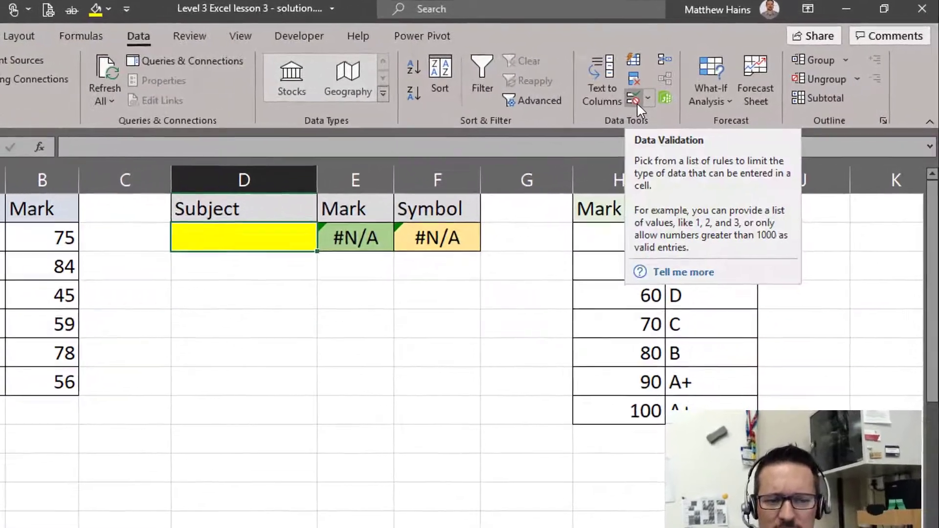
pyautogui.click(634, 100)
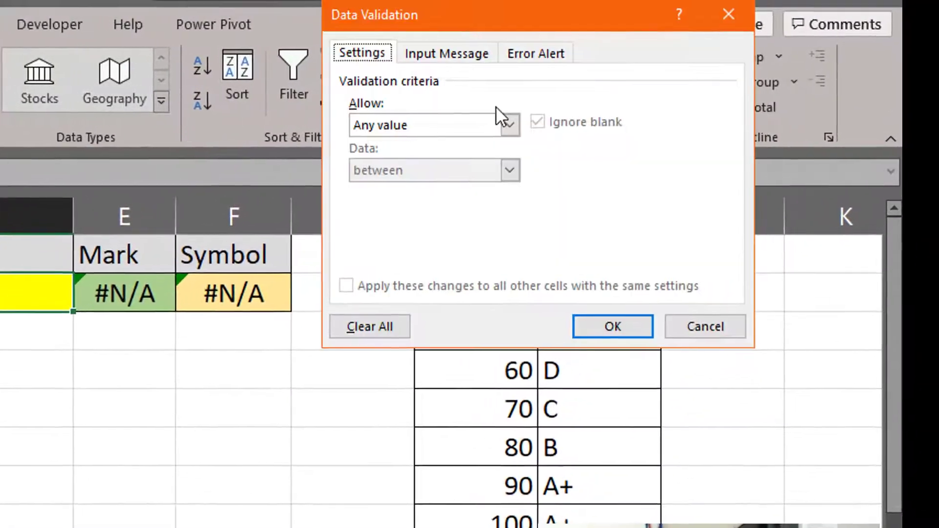
pyautogui.moveTo(513, 12); pyautogui.dragTo(518, 53)
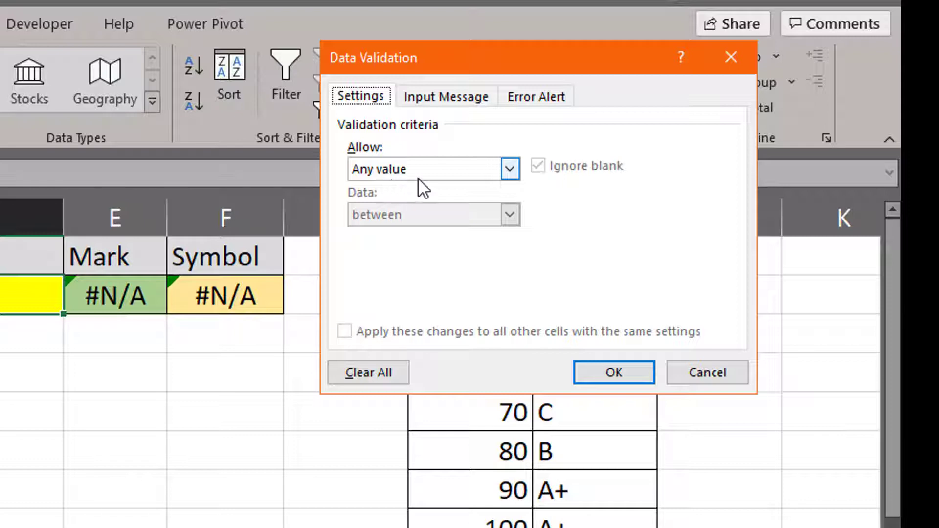
pyautogui.click(512, 169)
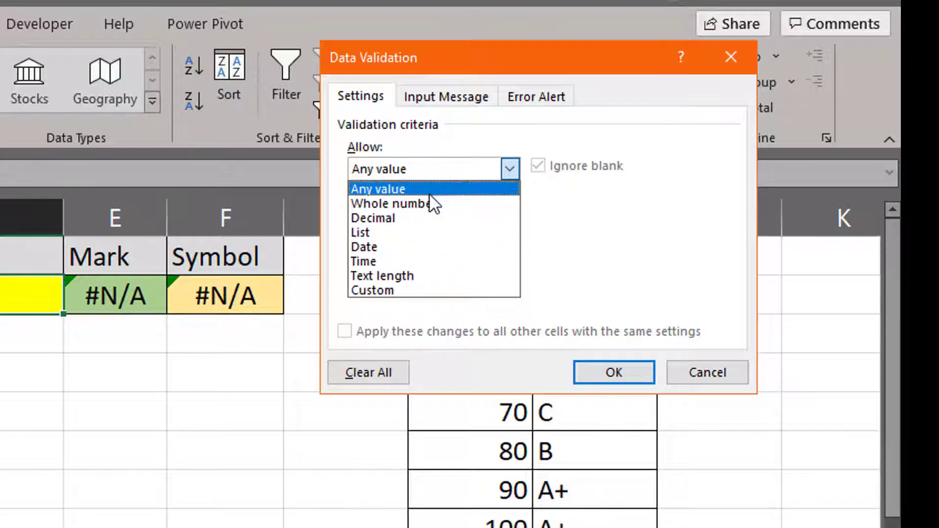
pyautogui.click(413, 234)
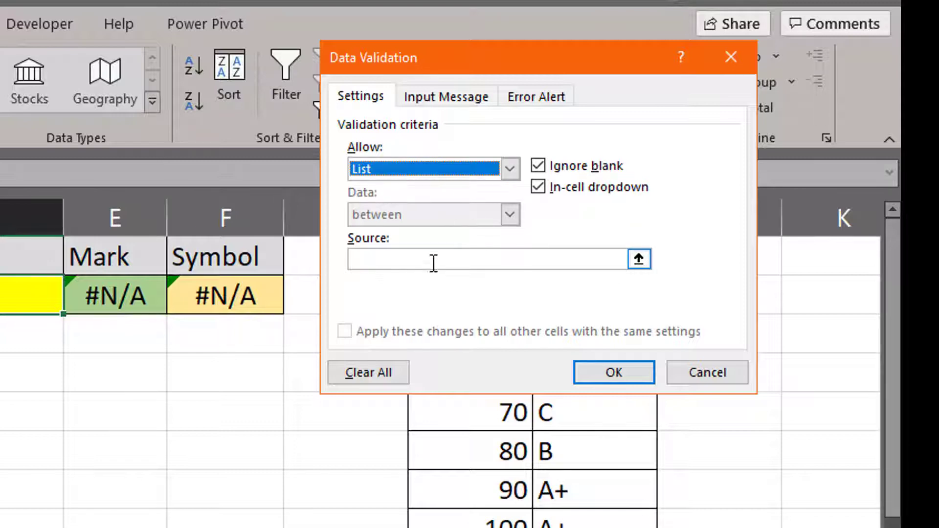
# - Set the list source to =$A$2:$A$7 and confirm the validation rule
pyautogui.click(485, 266)
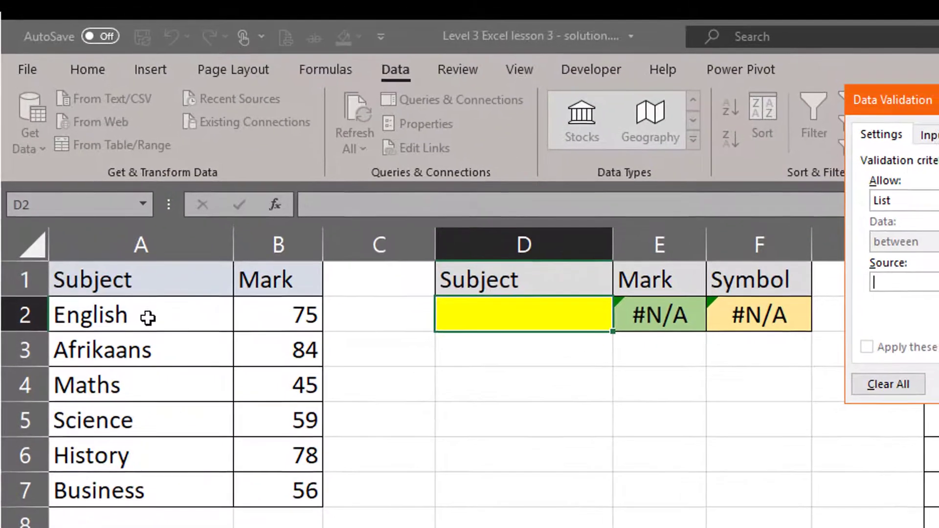
pyautogui.click(99, 218)
pyautogui.moveTo(151, 318); pyautogui.dragTo(143, 496)
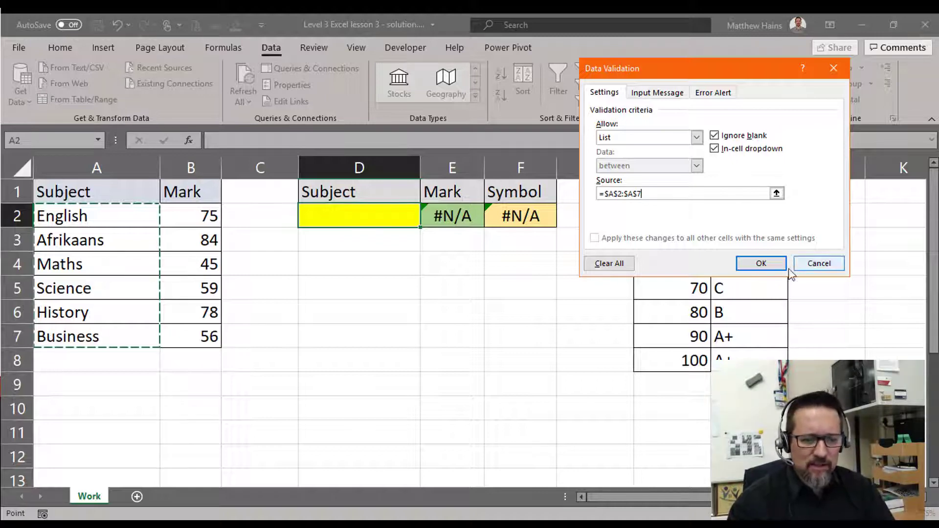
pyautogui.click(775, 265)
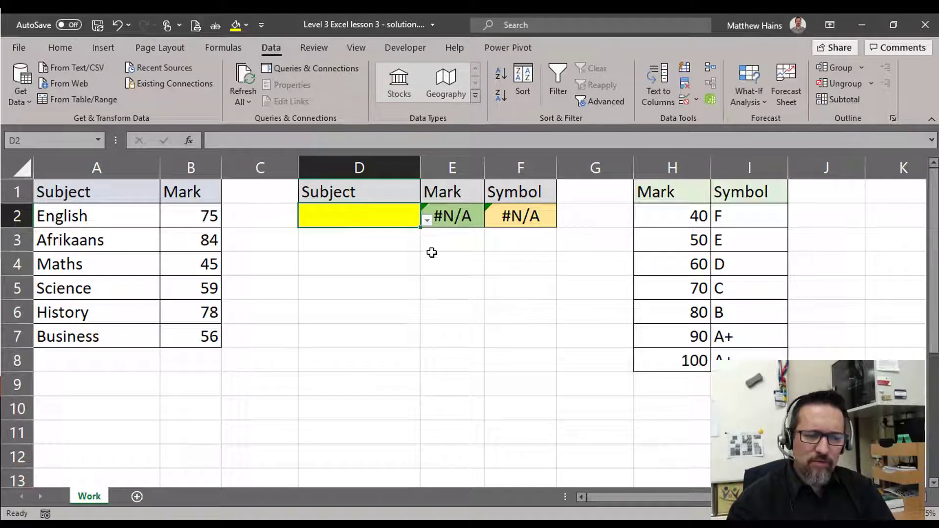
# - Pick Afrikaans, then Maths, then History from D2's drop-down, ending at Mark 78, Symbol C
pyautogui.click(428, 222)
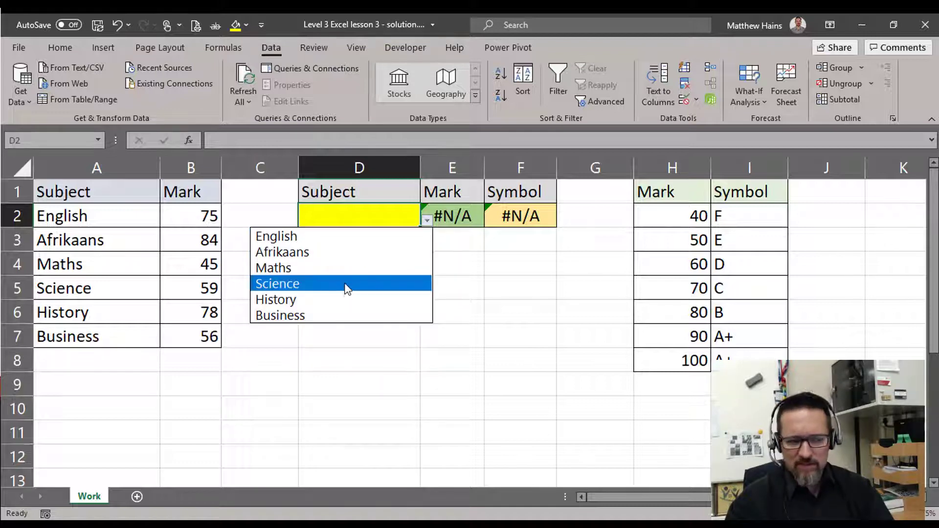
pyautogui.click(325, 253)
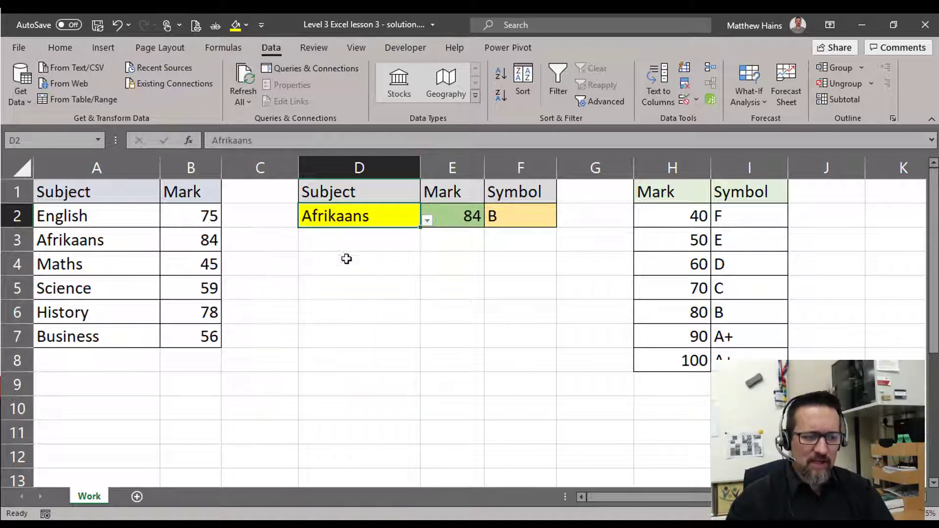
pyautogui.click(426, 221)
pyautogui.click(345, 268)
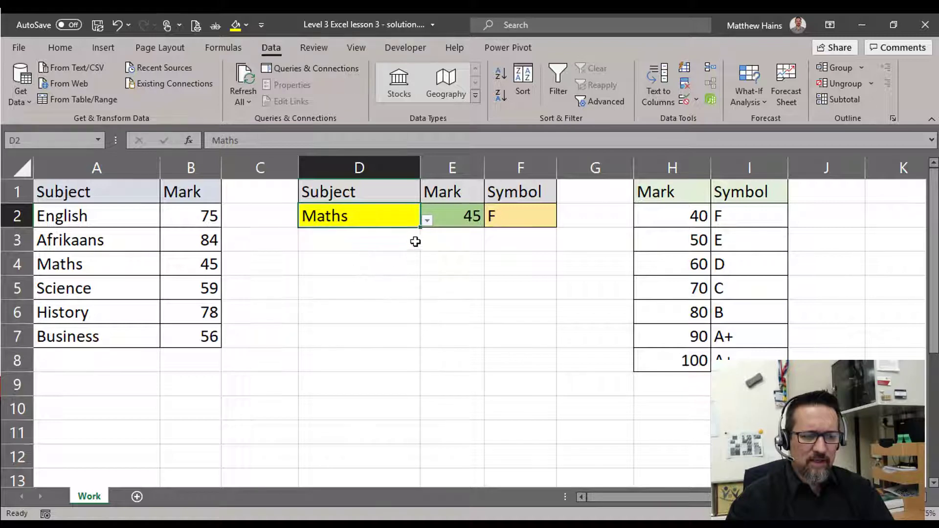
pyautogui.click(427, 221)
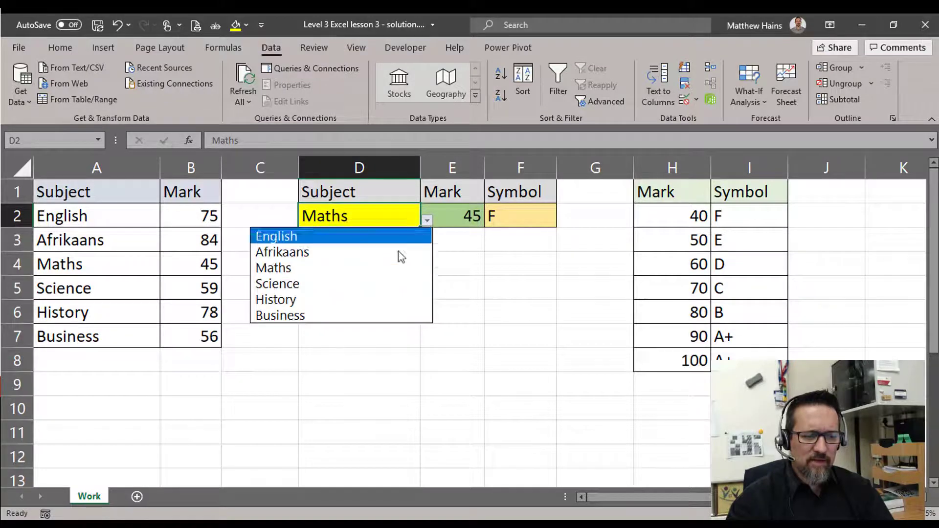
pyautogui.click(353, 301)
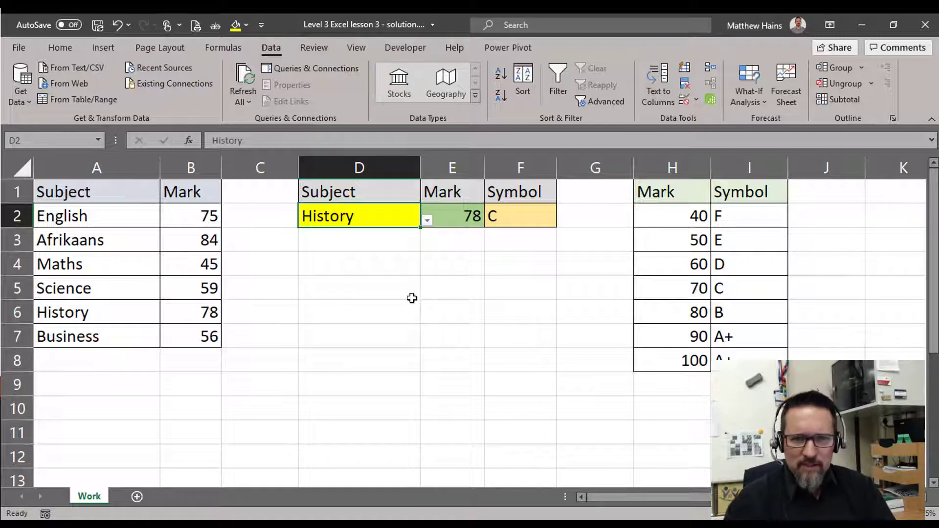
# - Add the input message title 'Please note' and text 'Use the dropdown to select a subject'
pyautogui.click(684, 100)
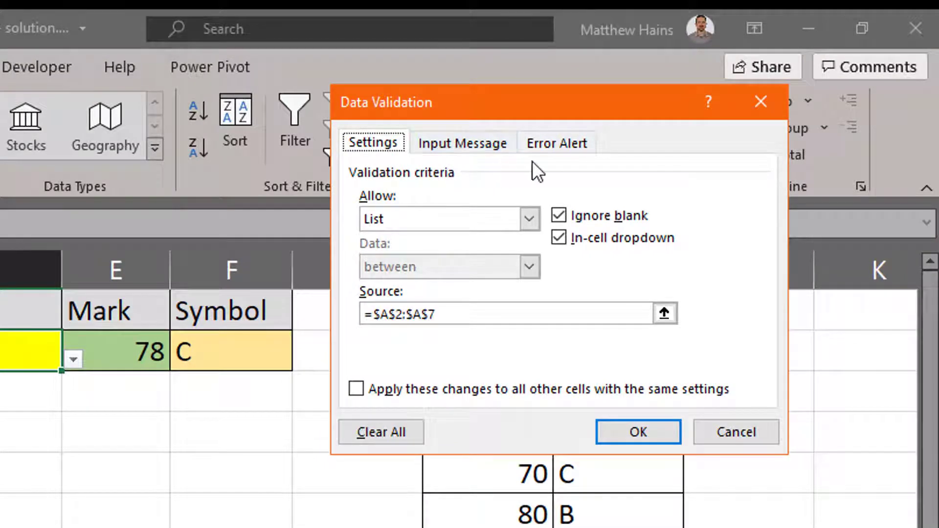
pyautogui.click(470, 145)
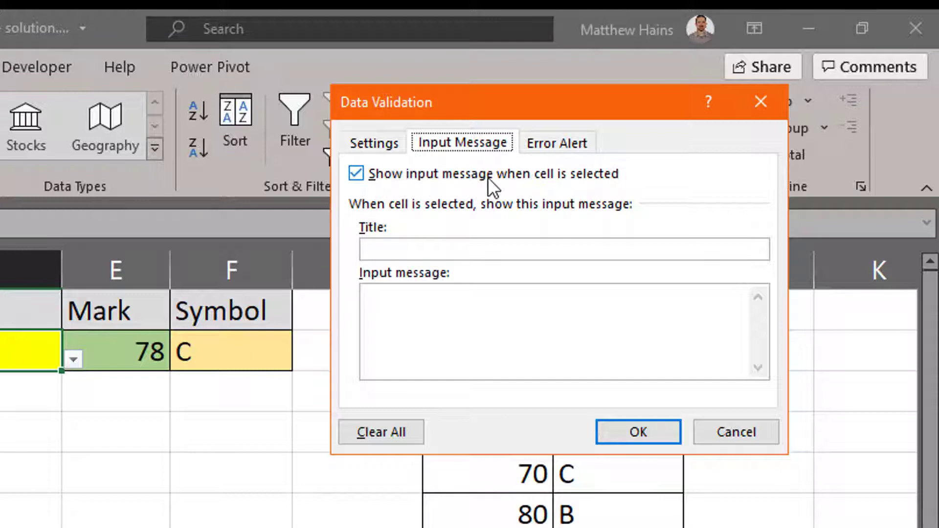
pyautogui.click(524, 249)
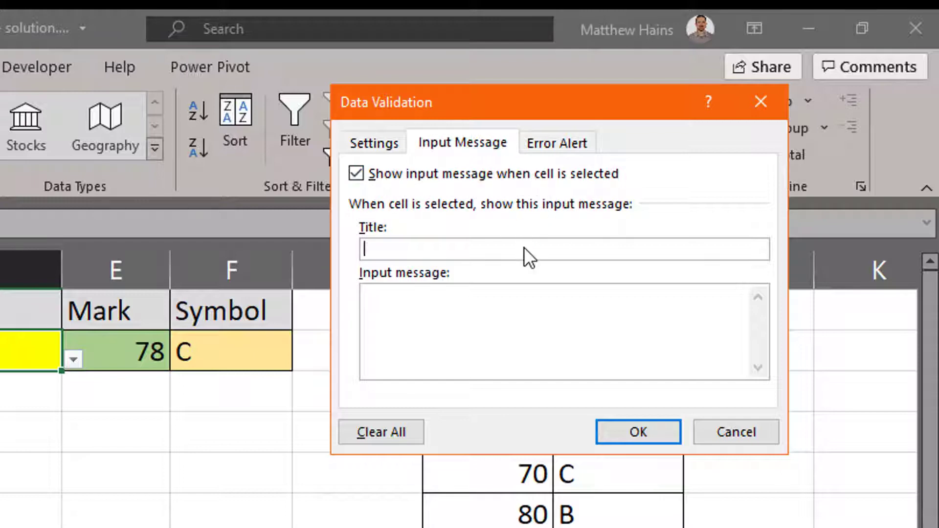
pyautogui.write('Please note')
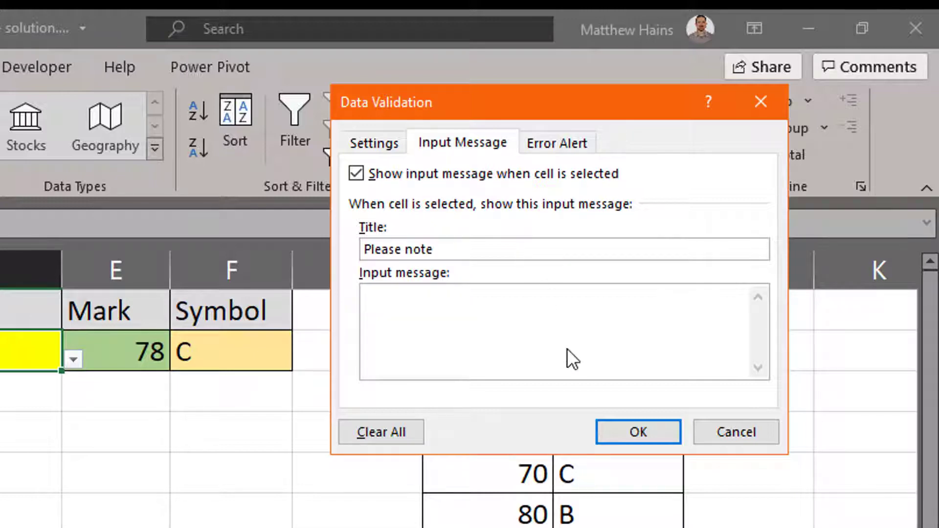
pyautogui.write('Use the dropdo')
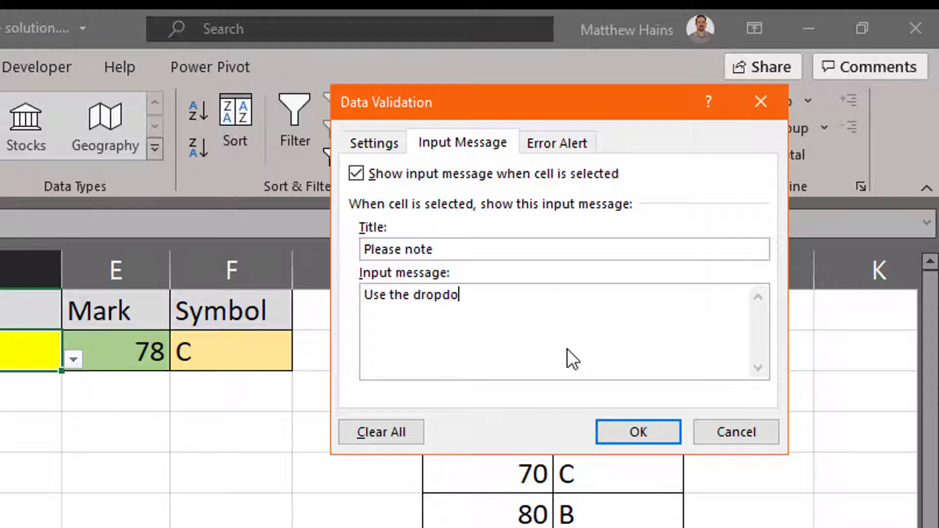
pyautogui.write('wn to select a s')
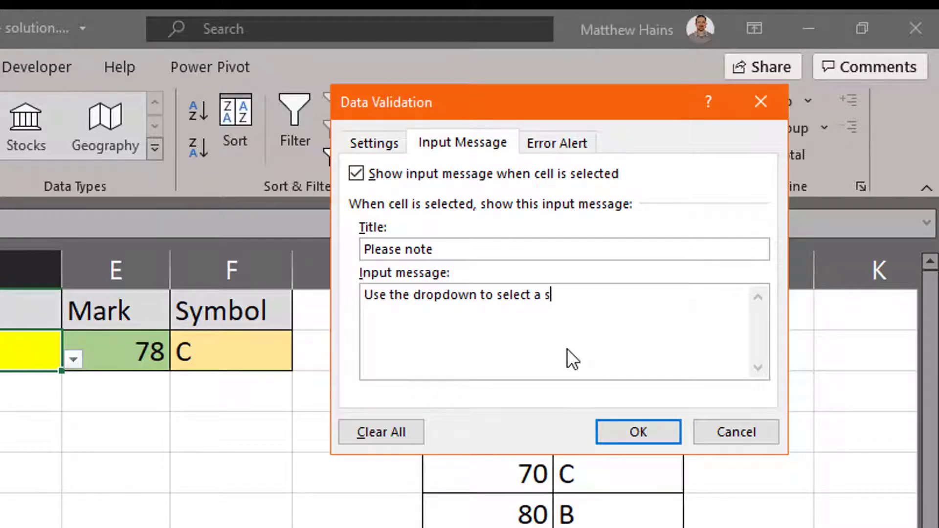
pyautogui.write('ubjet')
pyautogui.press('BackSpace')
pyautogui.write('ct')
# - Give the Stop error alert the title 'Oh dear!!' and message 'You can only use a valid choice..'
pyautogui.click(562, 144)
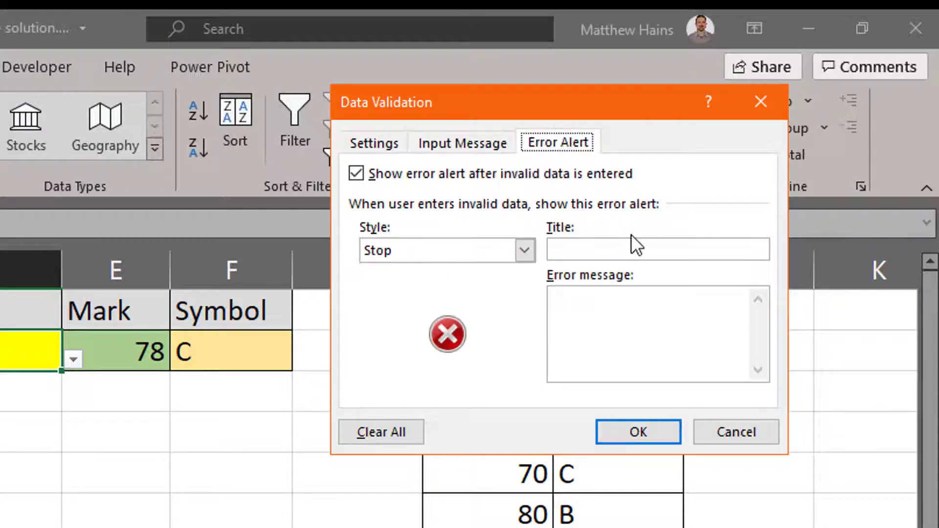
pyautogui.click(639, 248)
pyautogui.write('Oh dear!!')
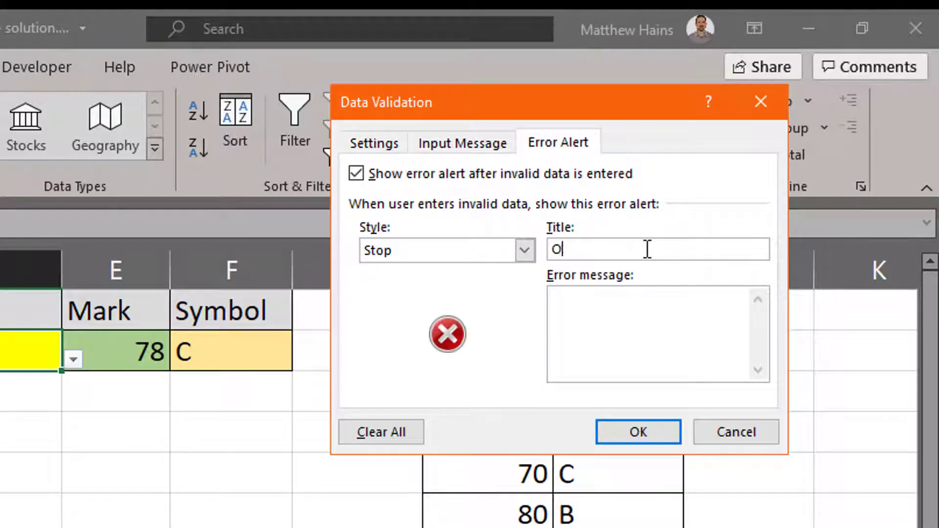
pyautogui.click(665, 332)
pyautogui.write('You dan onlyl use')
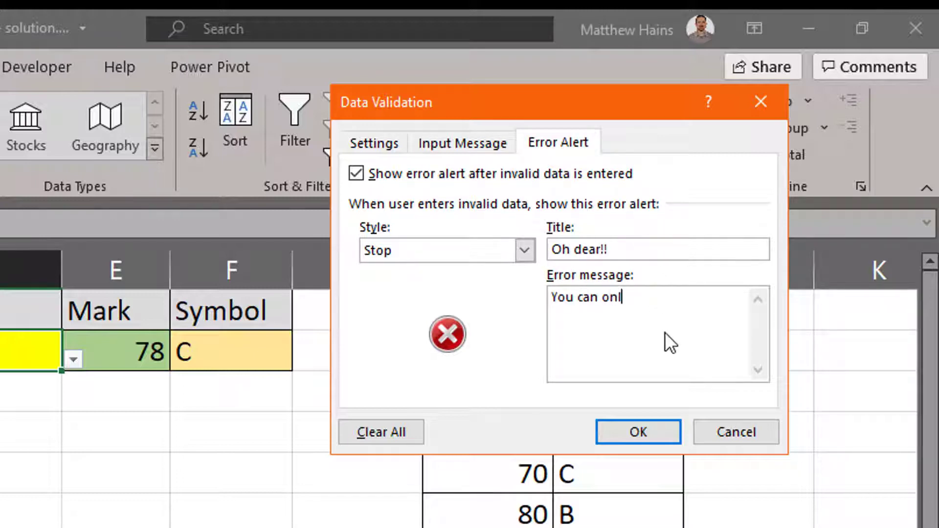
pyautogui.press('BackSpace')
pyautogui.press('BackSpace')
pyautogui.press('BackSpace')
pyautogui.press('BackSpace')
pyautogui.press('BackSpace')
pyautogui.write('use a valid choice..')
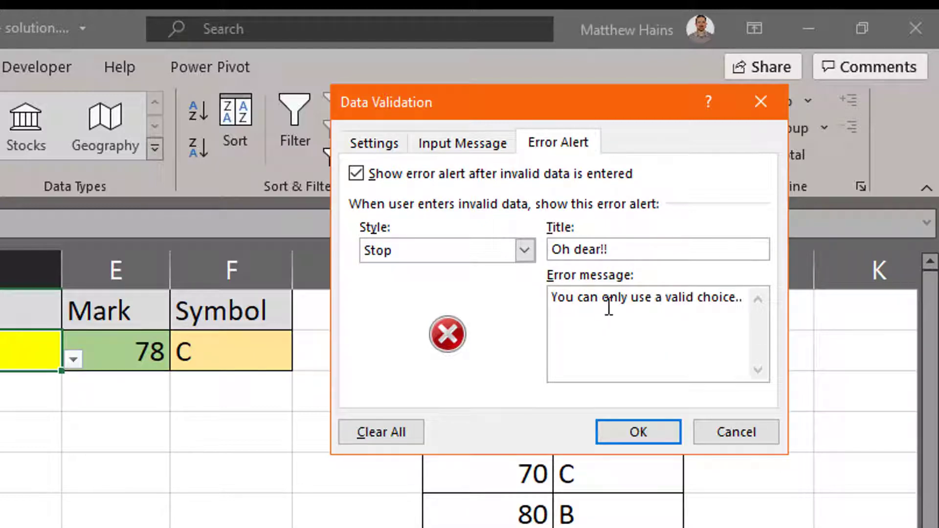
pyautogui.click(480, 143)
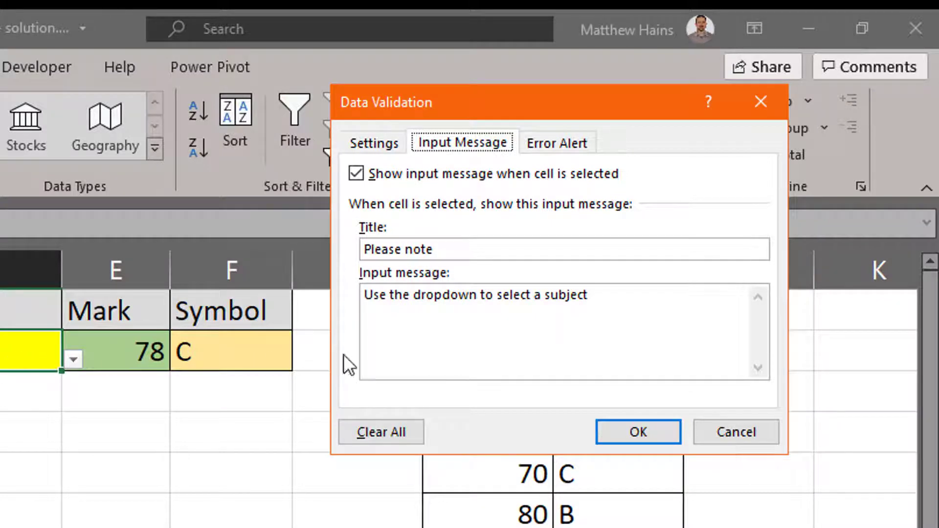
pyautogui.click(565, 143)
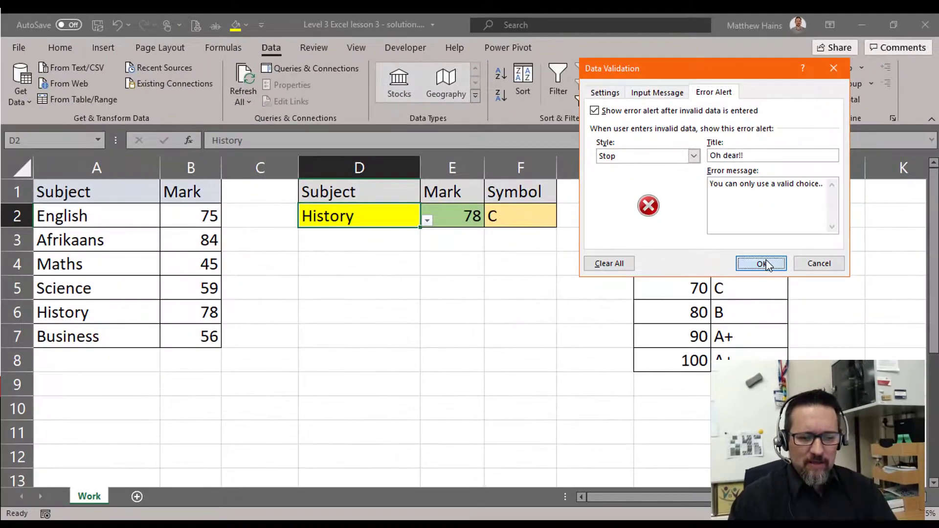
# - Apply the validation and reselect D2 to display the 'Please note' input message
pyautogui.click(757, 269)
pyautogui.click(531, 275)
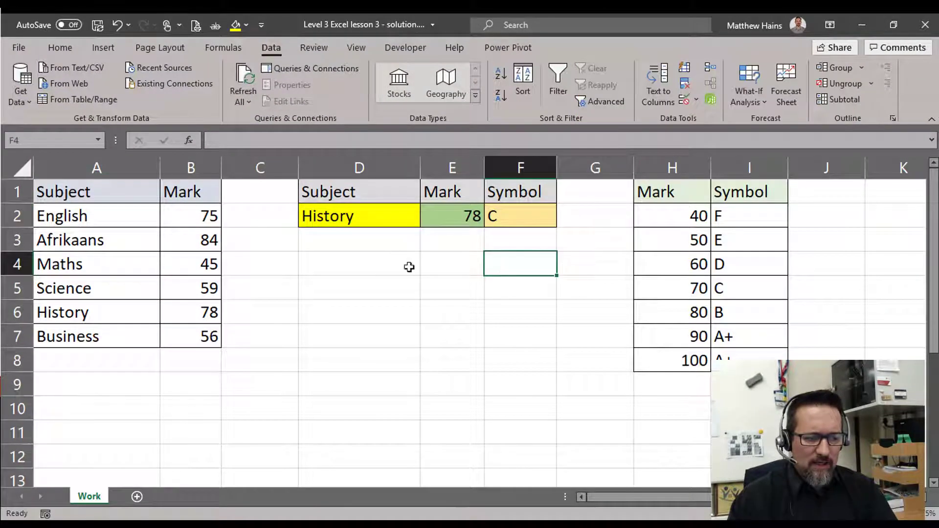
pyautogui.click(385, 216)
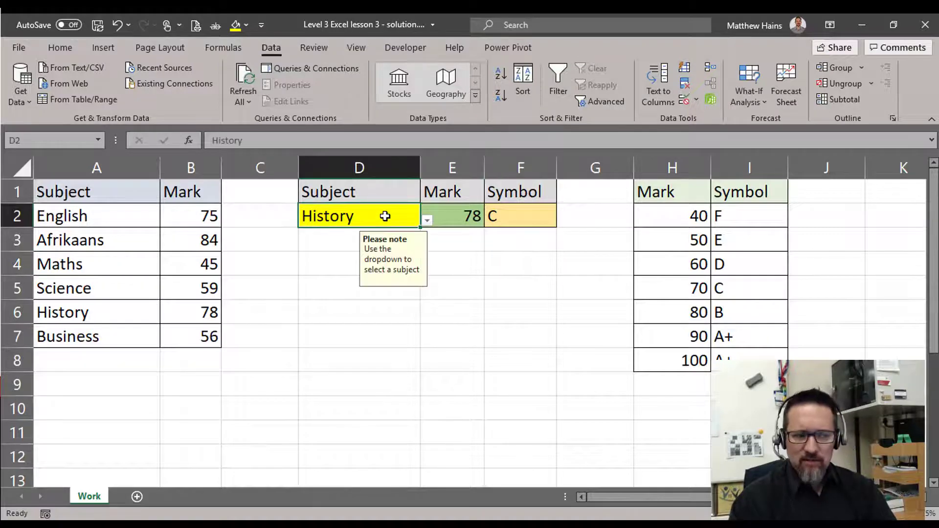
pyautogui.moveTo(419, 239); pyautogui.dragTo(371, 267)
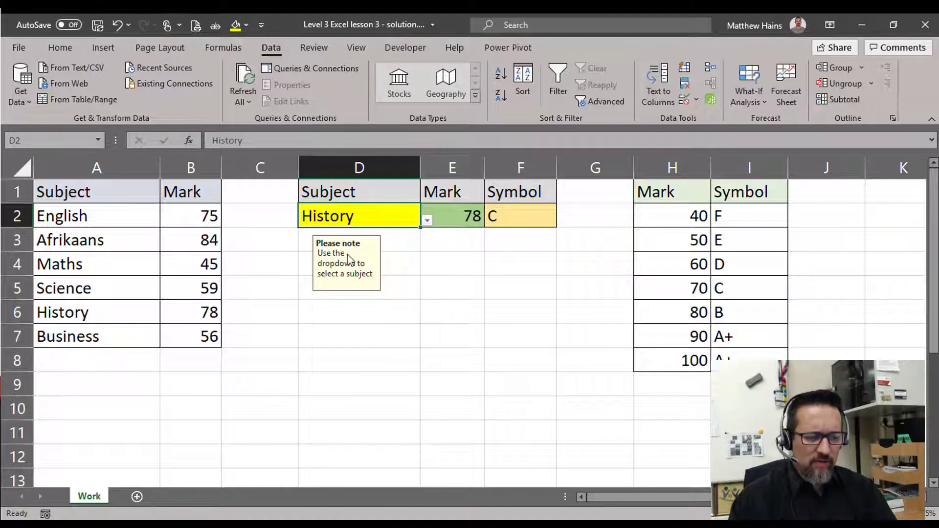
# - Pick Maths, then Afrikaans from D2's list, giving Mark 84 and Symbol B
pyautogui.click(427, 220)
pyautogui.click(376, 272)
pyautogui.click(427, 220)
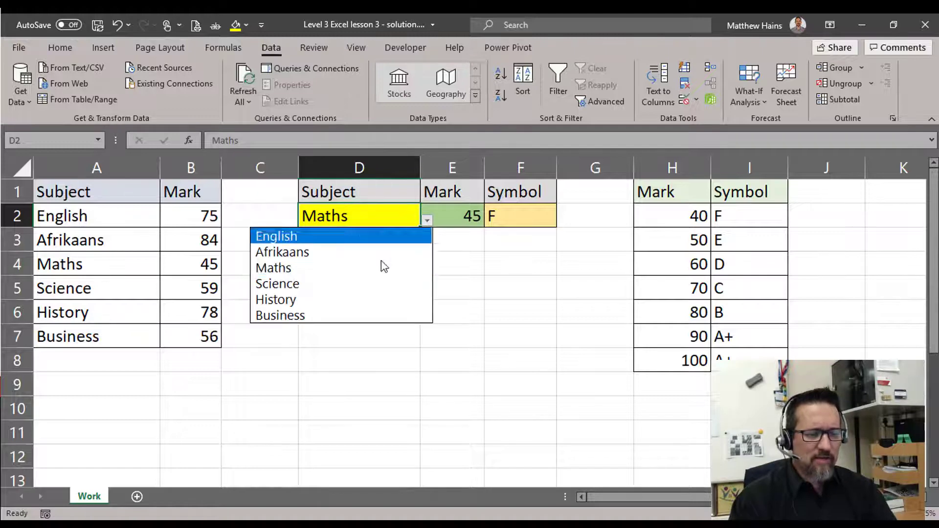
pyautogui.click(357, 252)
pyautogui.click(466, 326)
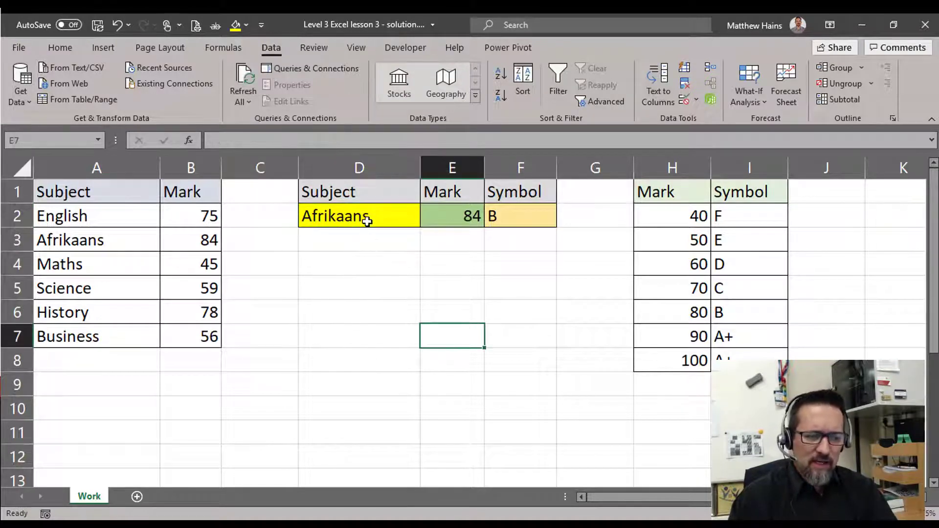
pyautogui.click(366, 220)
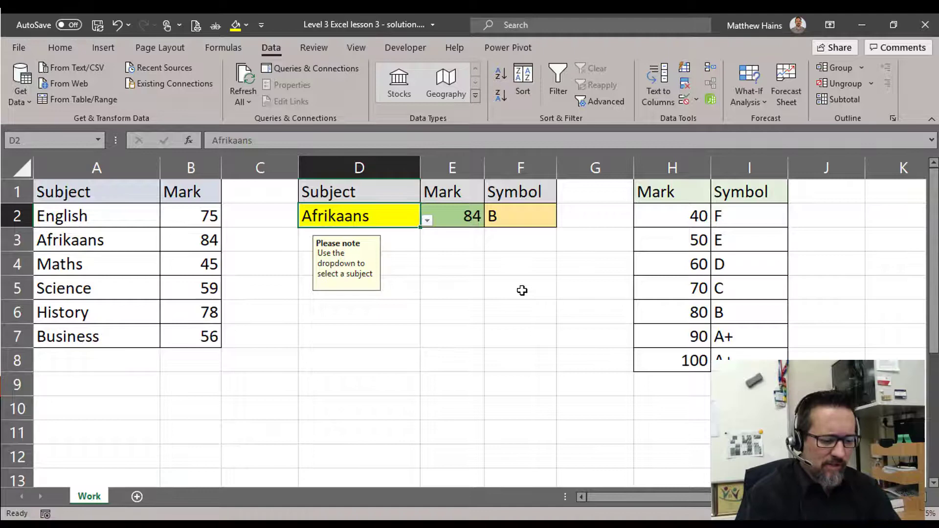
# - Enter the invalid subject 'Englis' in D2, then retry and correct it to 'English'
pyautogui.write('English')
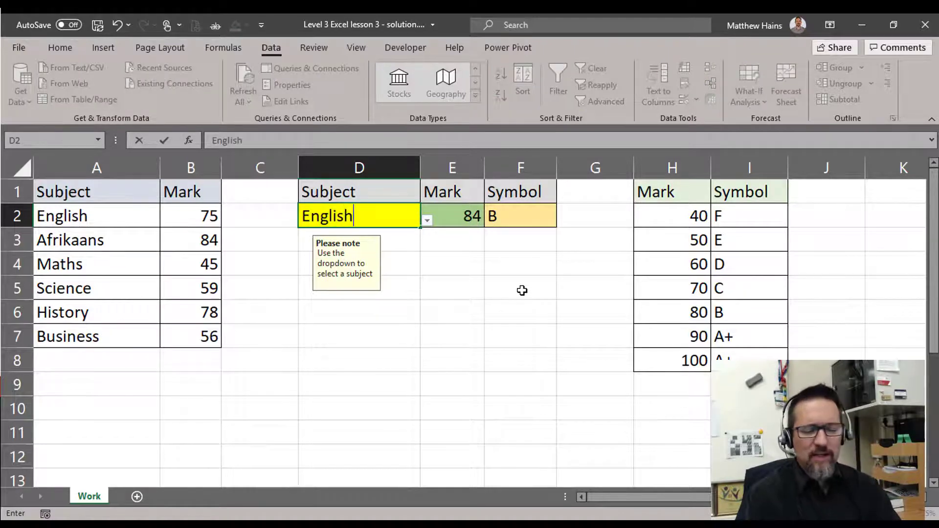
pyautogui.press('BackSpace')
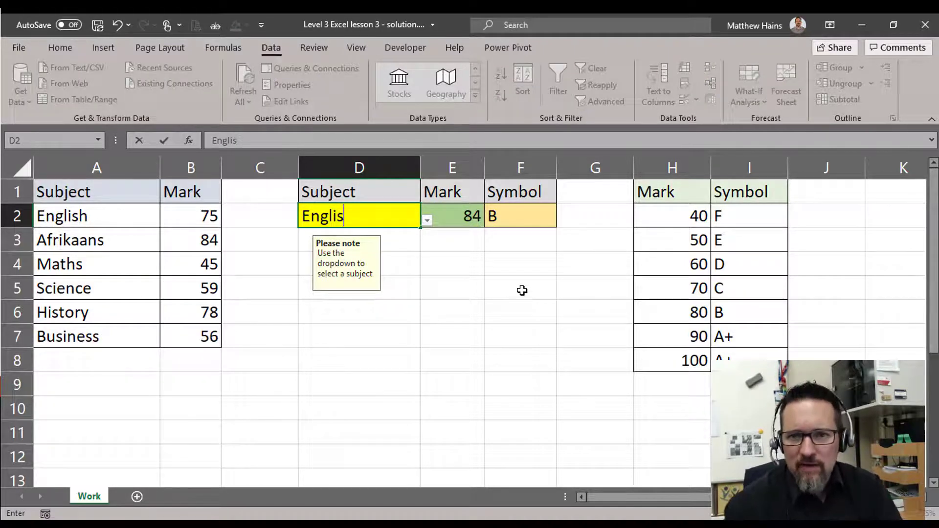
pyautogui.click(454, 245)
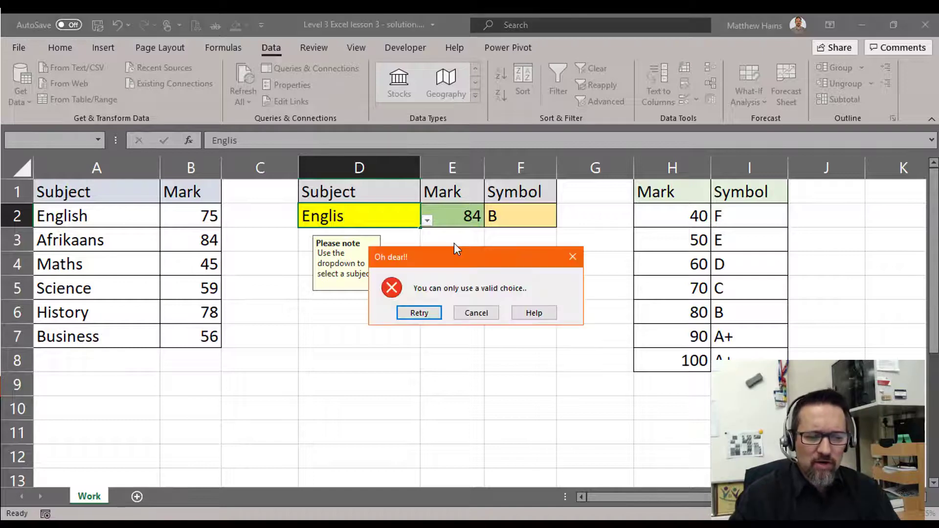
pyautogui.click(425, 315)
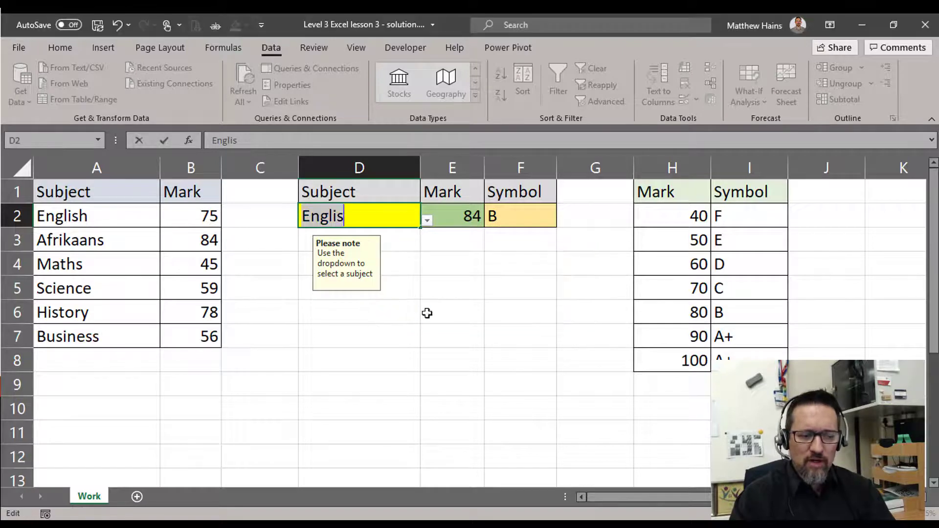
pyautogui.write('h')
pyautogui.press('Return')
# - Enter 'mat' in D2, cancel the 'Oh dear!!' alert to keep English, then select G3
pyautogui.click(364, 215)
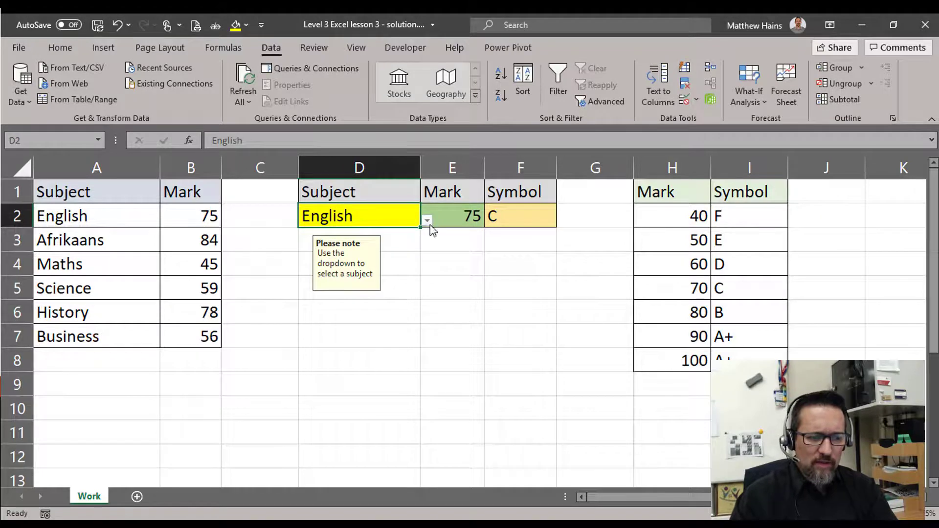
pyautogui.write('mat')
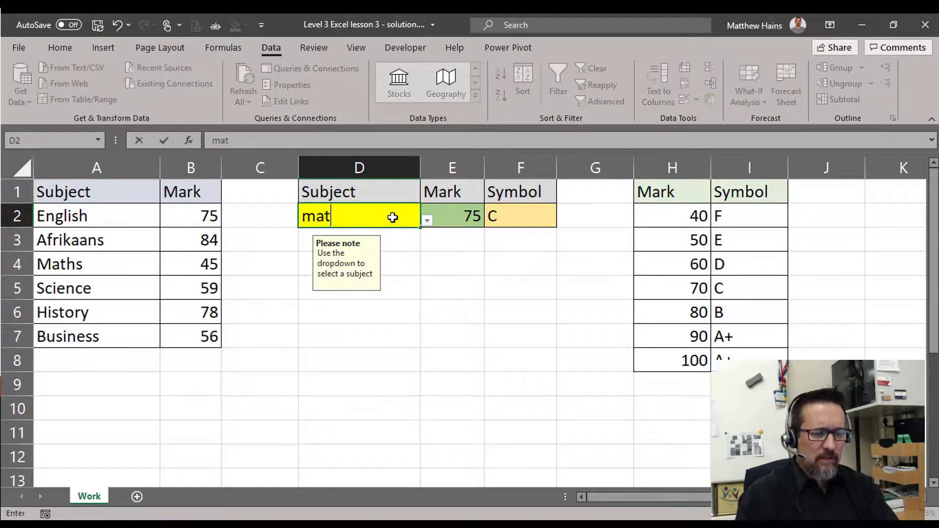
pyautogui.press('Return')
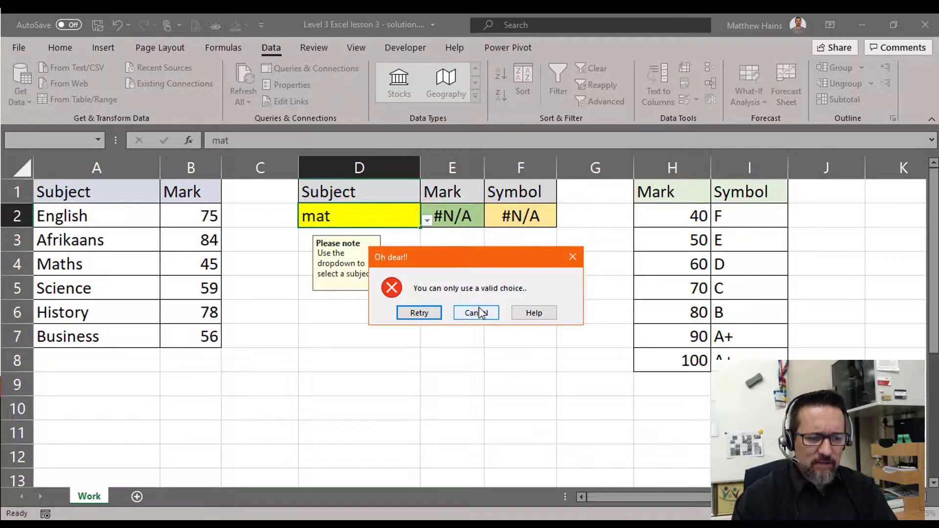
pyautogui.click(480, 309)
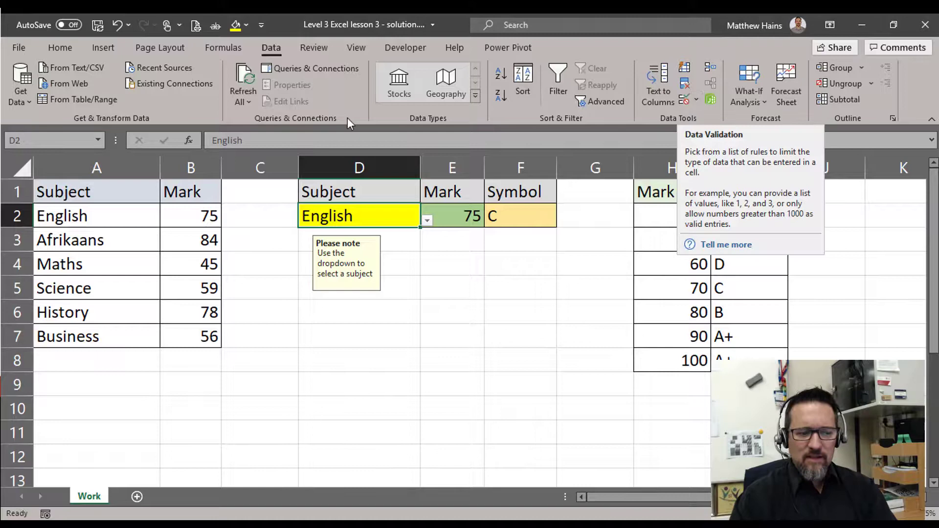
pyautogui.click(598, 249)
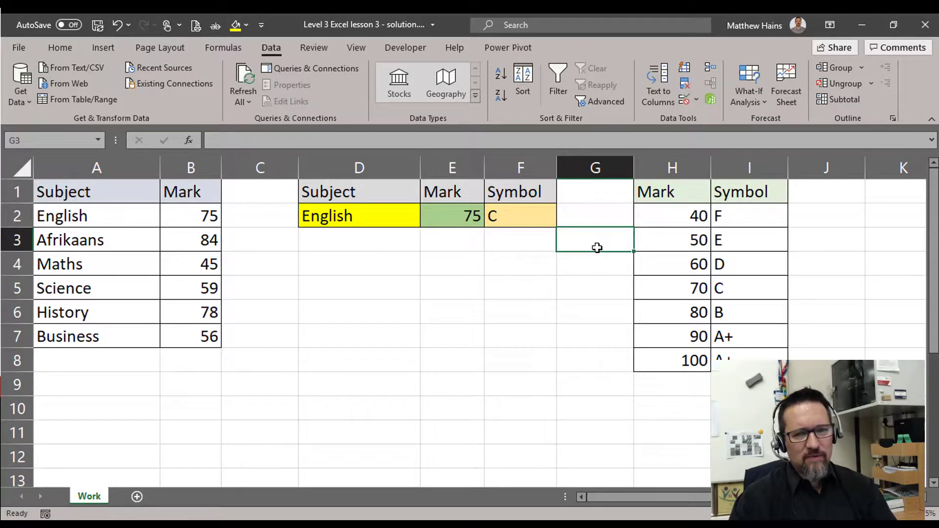